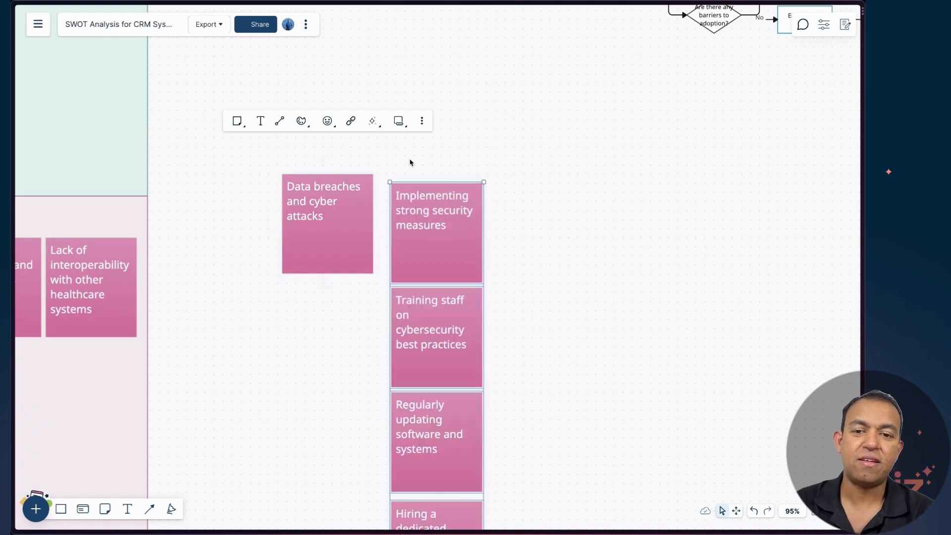
Step: Generate a kanban board with action items from the five feature boxes that follow "Develop a patient portal" in the flowchart
scroll(434, 252, down, 3)
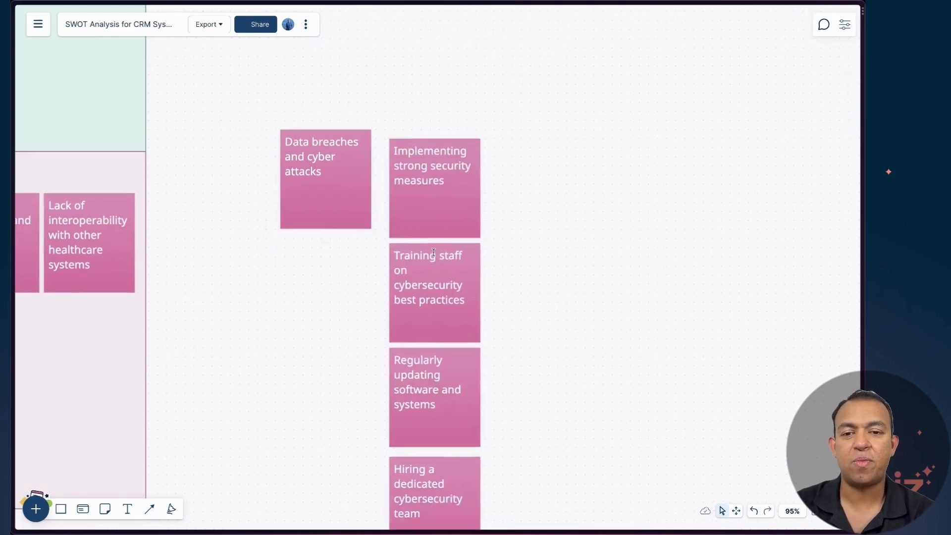
scroll(434, 253, down, 3)
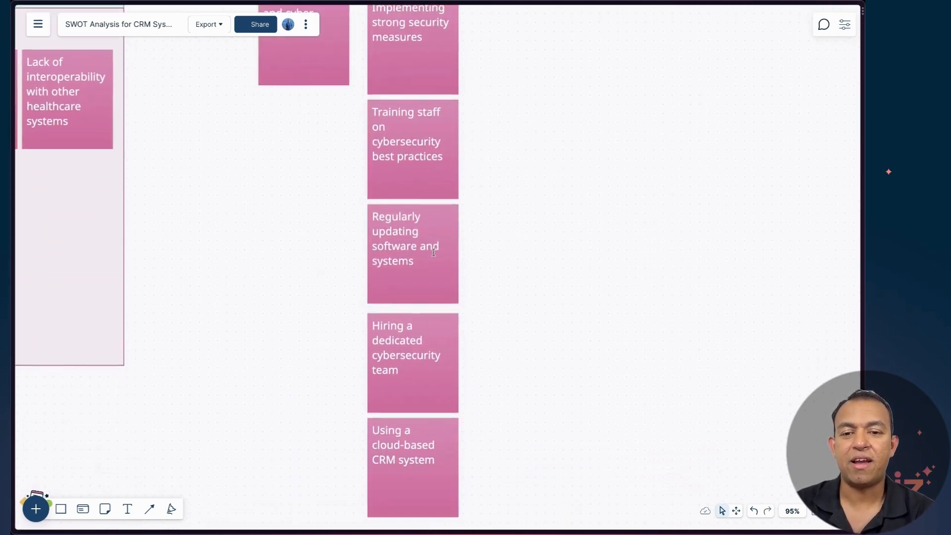
scroll(434, 252, down, 5)
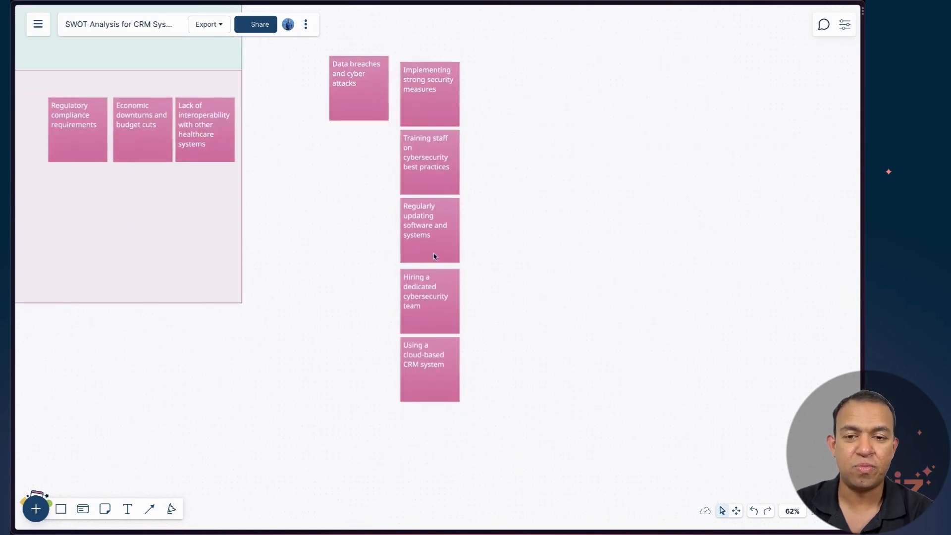
click(466, 83)
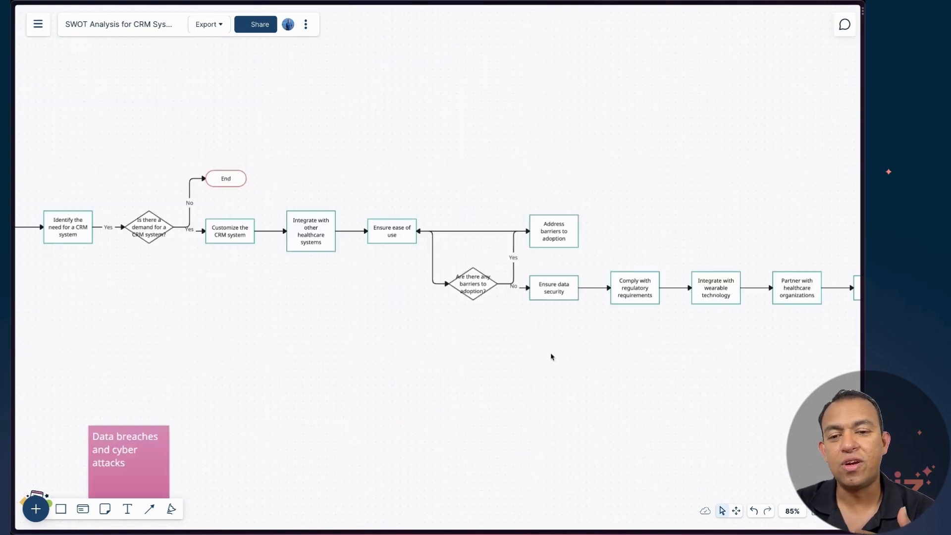
scroll(552, 357, right, 10)
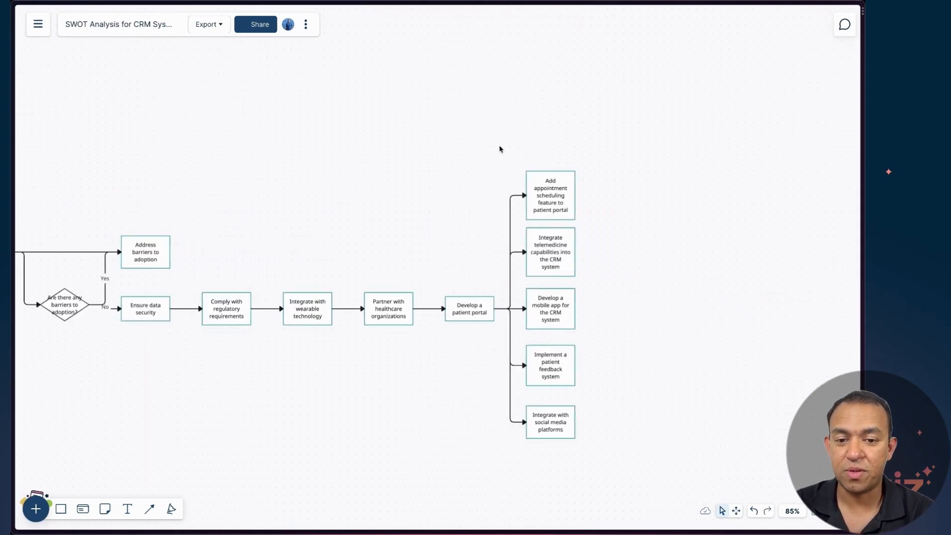
drag(516, 144, 616, 516)
click(573, 125)
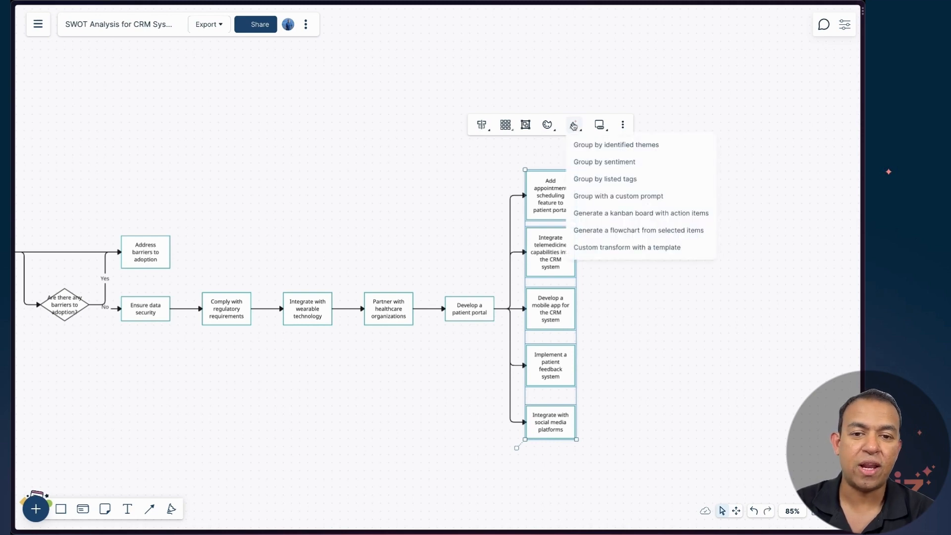
click(591, 214)
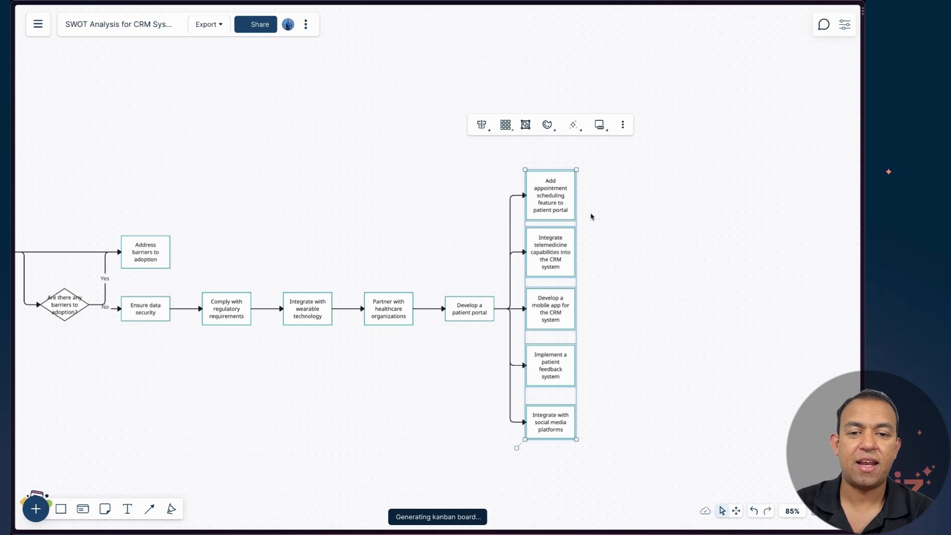
click(609, 90)
scroll(610, 89, right, 6)
scroll(609, 90, right, 3)
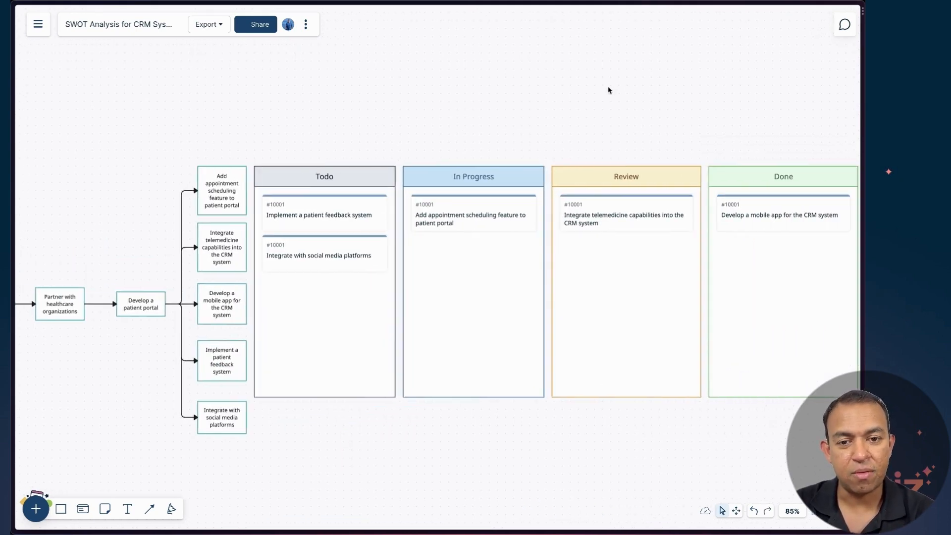
Step: Move the cards "Develop a mobile app for the CRM system" and "Add appointment scheduling feature to patient portal" into the Todo column
drag(690, 212, 240, 319)
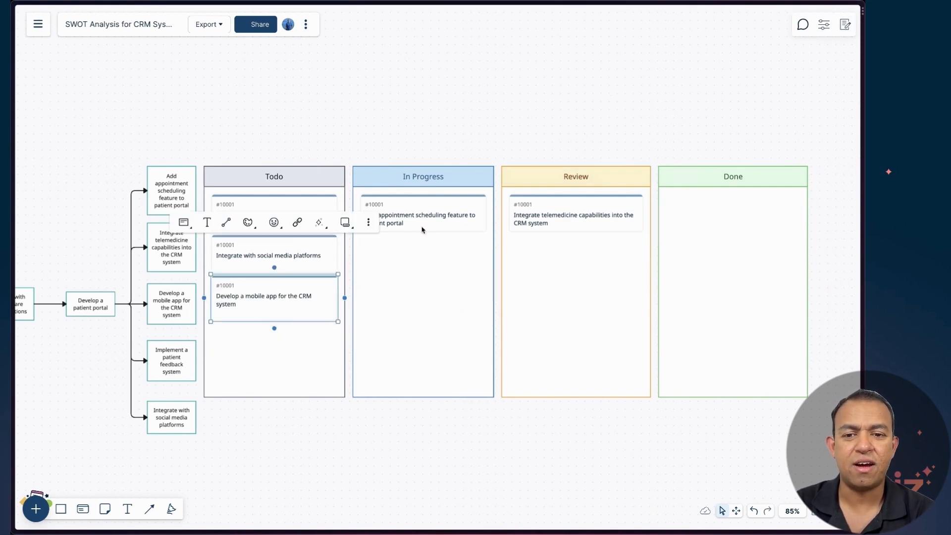
drag(423, 228, 317, 338)
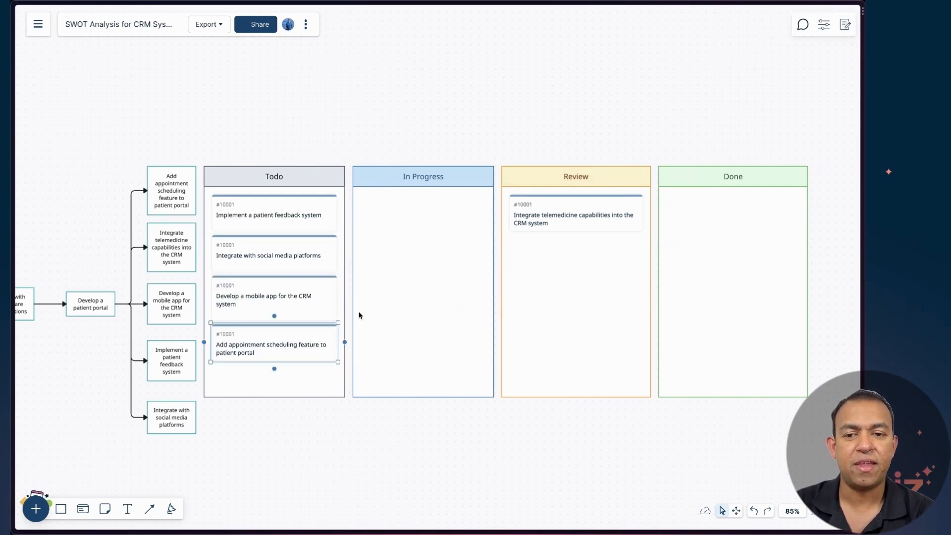
click(502, 97)
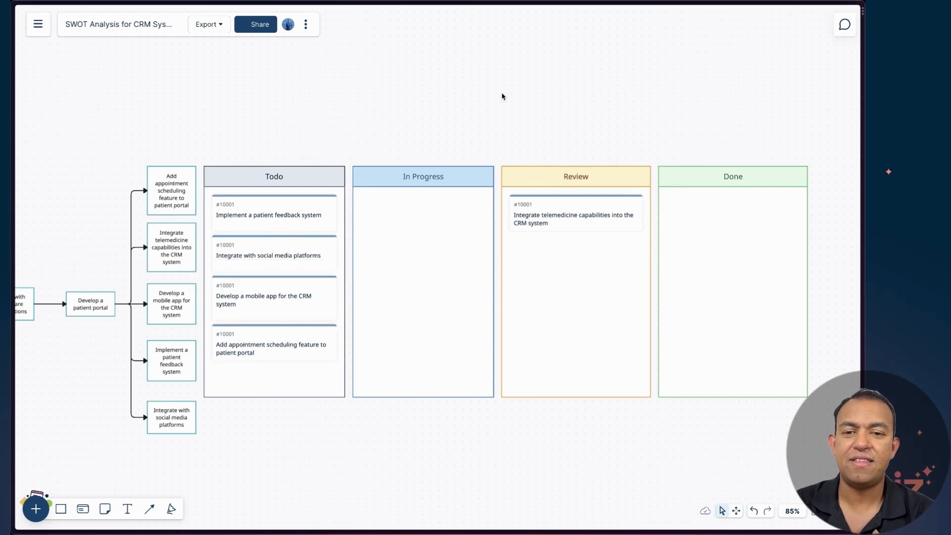
Step: Move the whole kanban board further away from the flowchart's feature boxes
click(429, 229)
drag(429, 229, 564, 173)
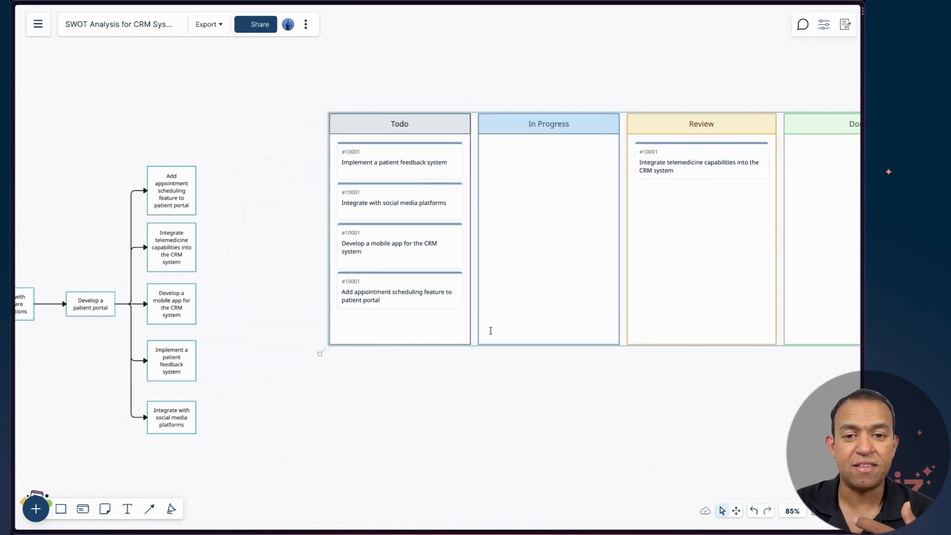
click(482, 349)
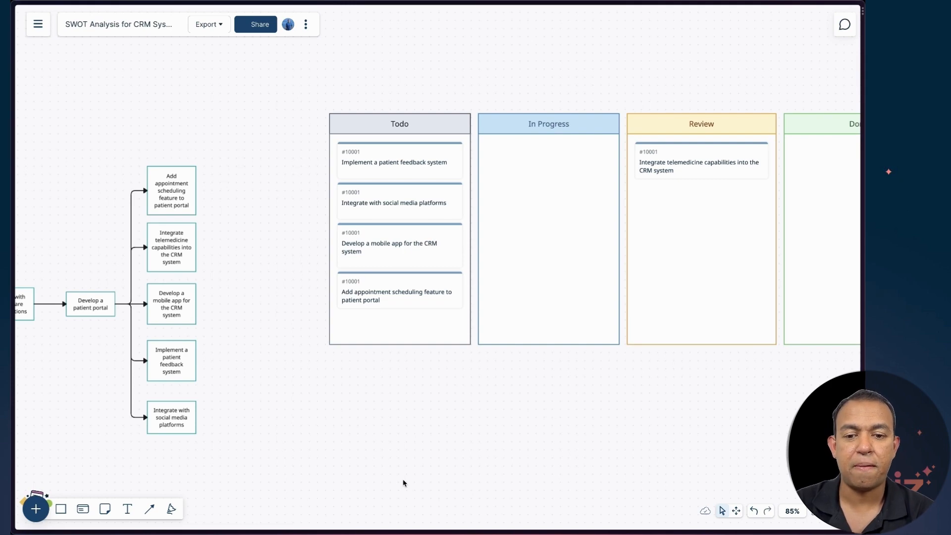
drag(555, 178, 430, 230)
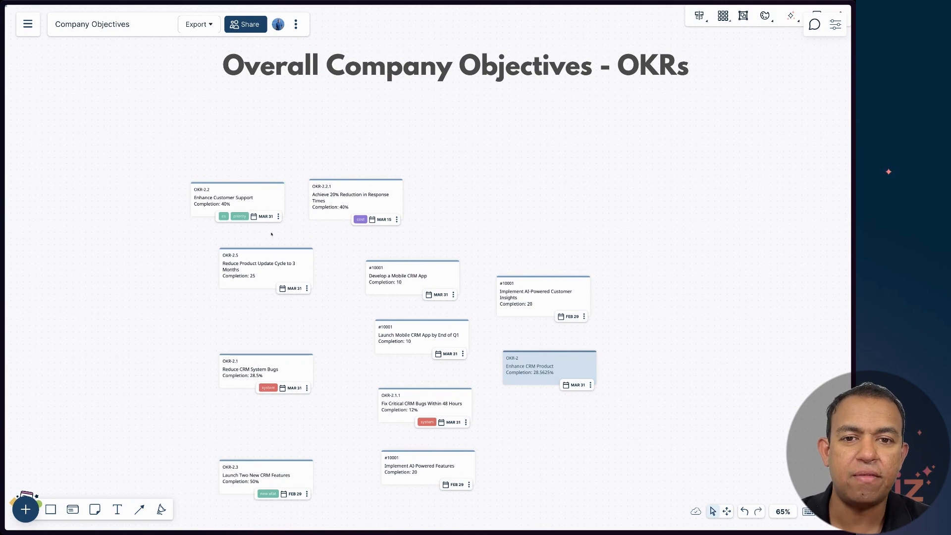
Step: Examine the detail fields of the "Enhance Customer Support" and "Achieve 20% Reduction in Response Times" cards in the Company Objectives workspace
scroll(372, 206, down, 1)
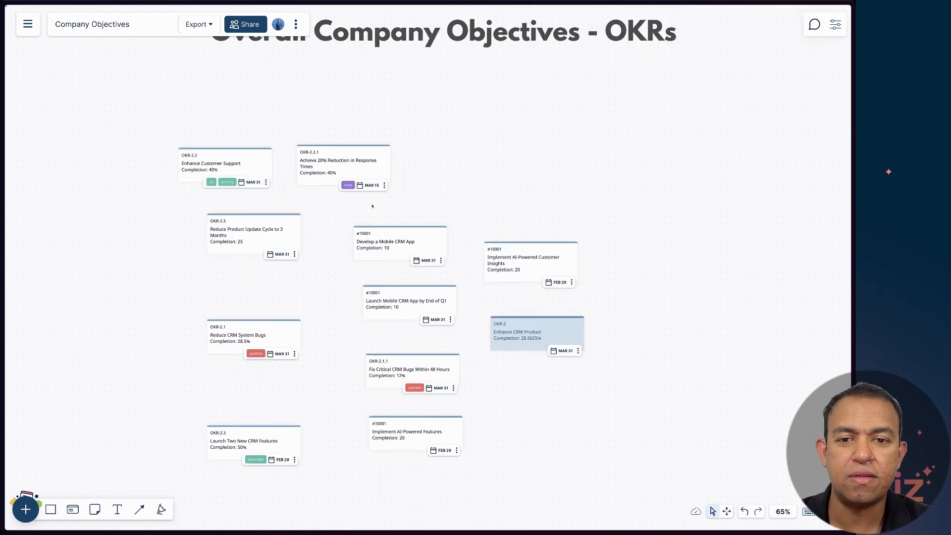
click(248, 162)
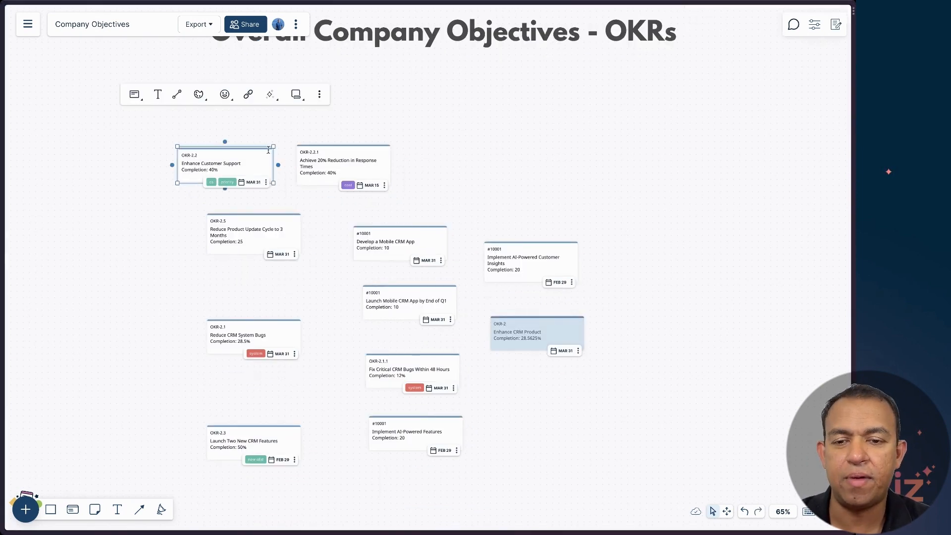
click(836, 26)
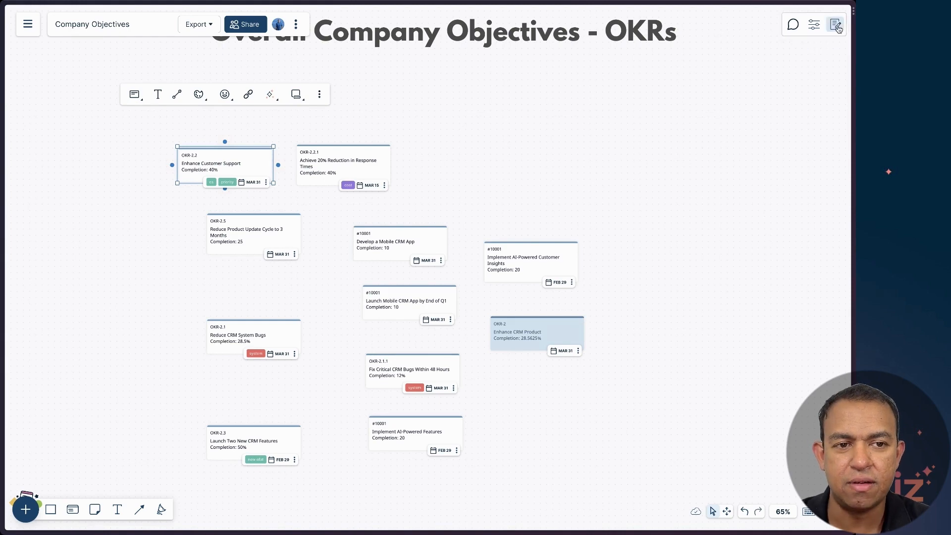
click(353, 162)
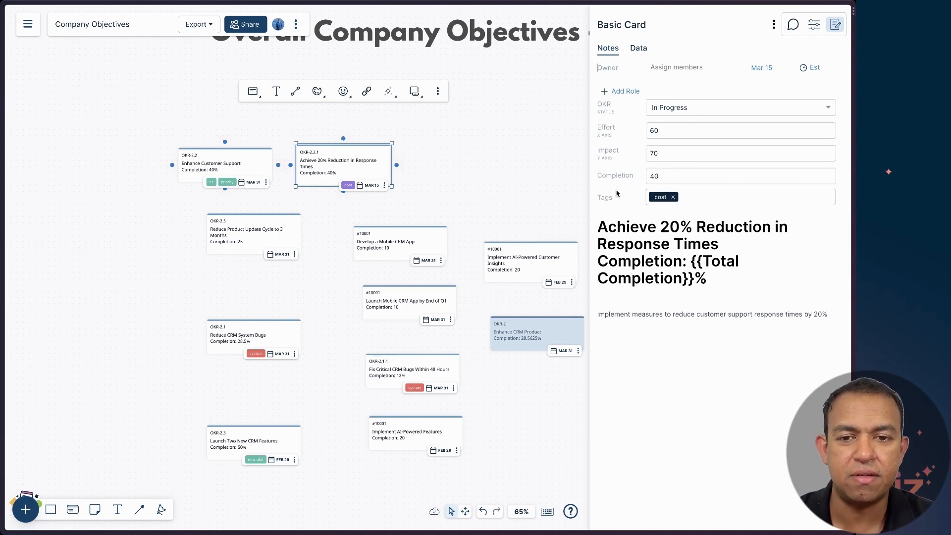
click(448, 206)
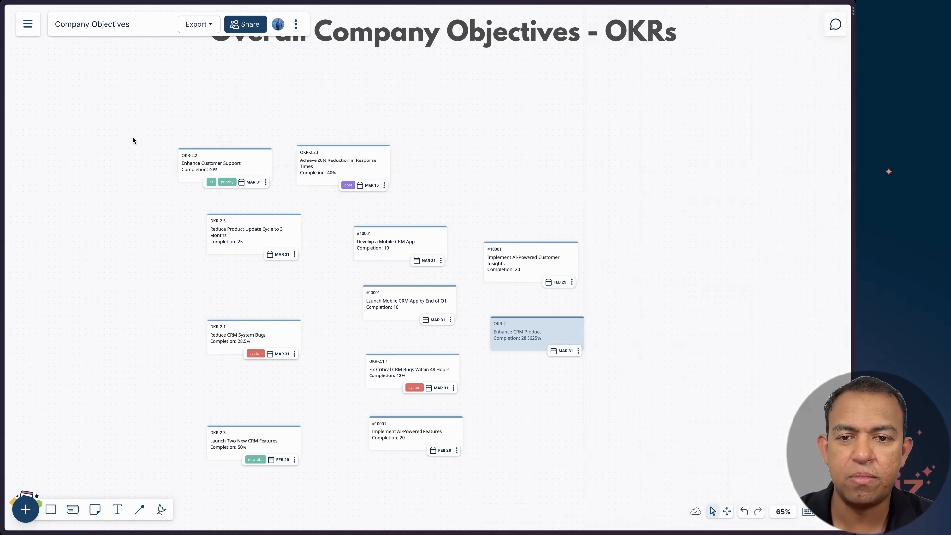
Step: Group all the OKR cards with the custom AI prompt "categorize these by completion and impact"
drag(139, 119, 647, 501)
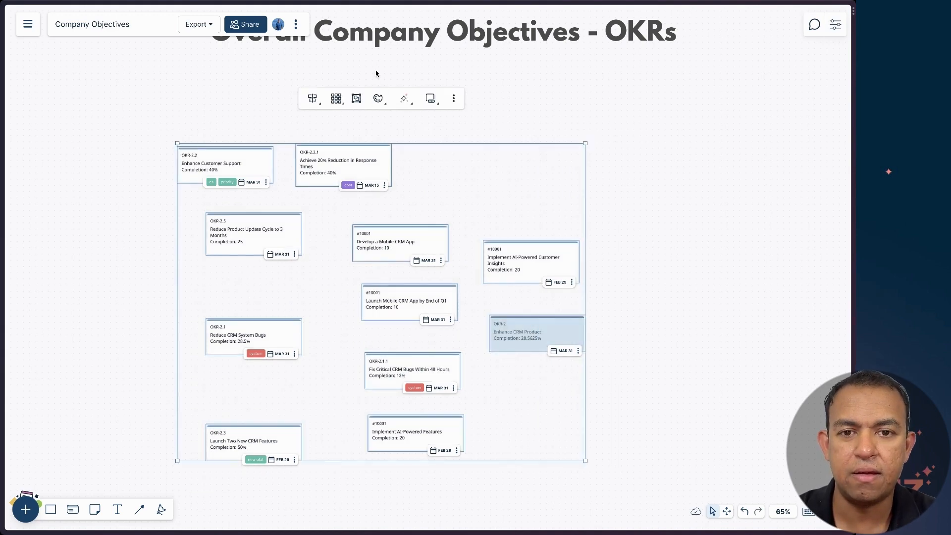
click(406, 101)
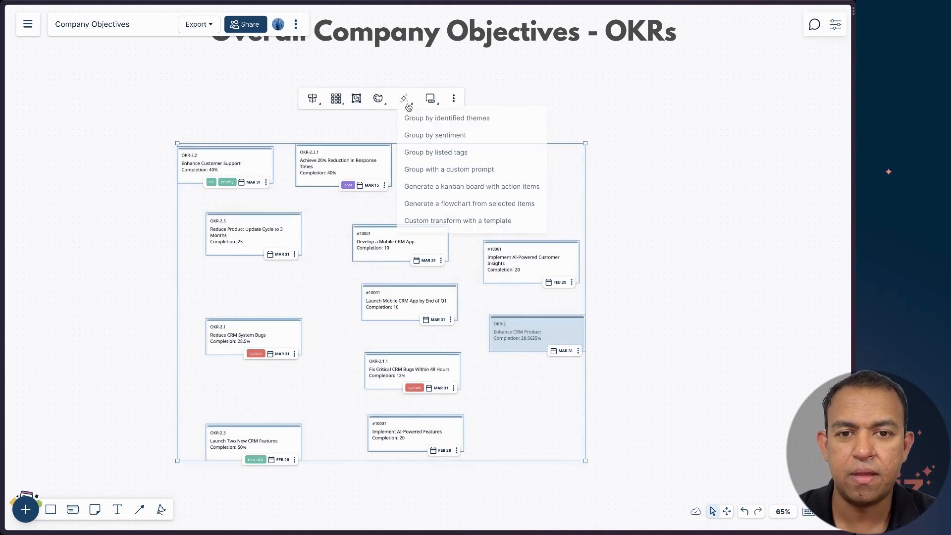
click(439, 171)
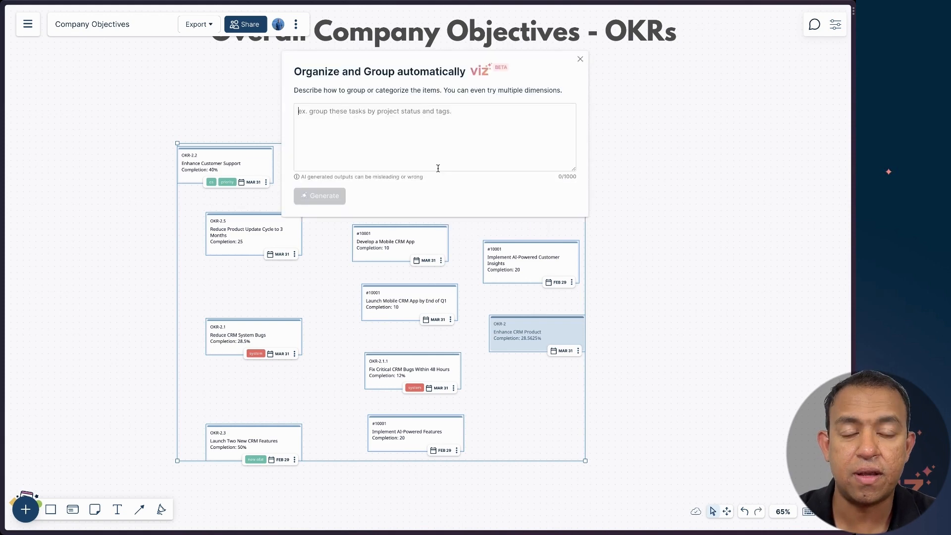
text(ca)
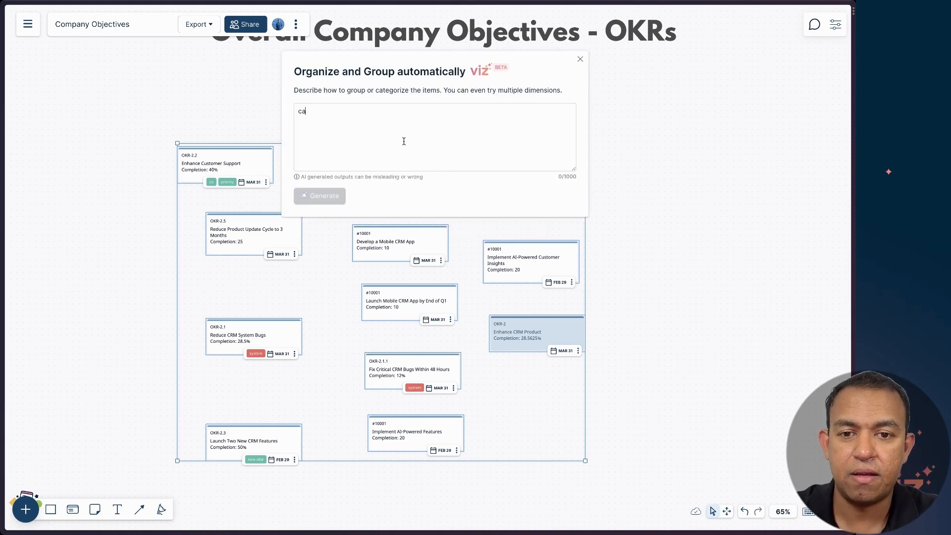
text(tego)
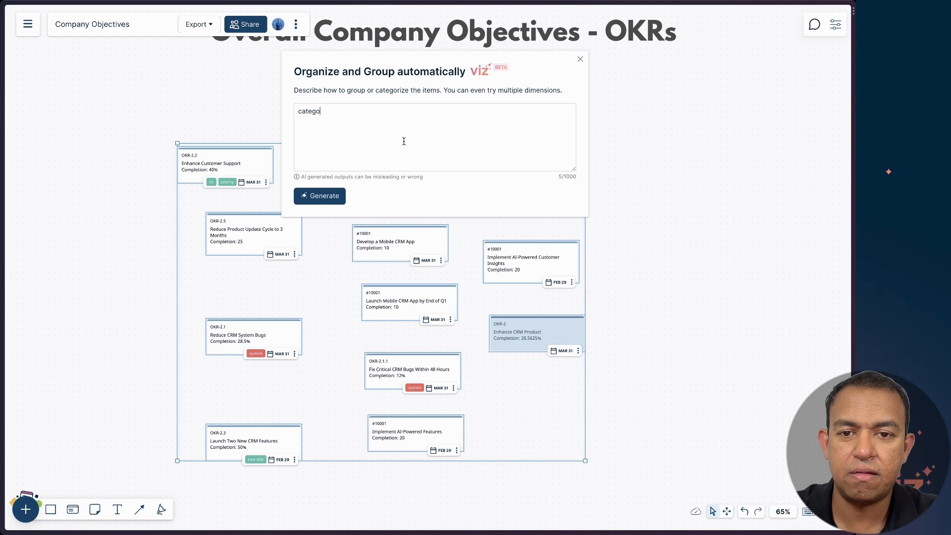
text(rize these by )
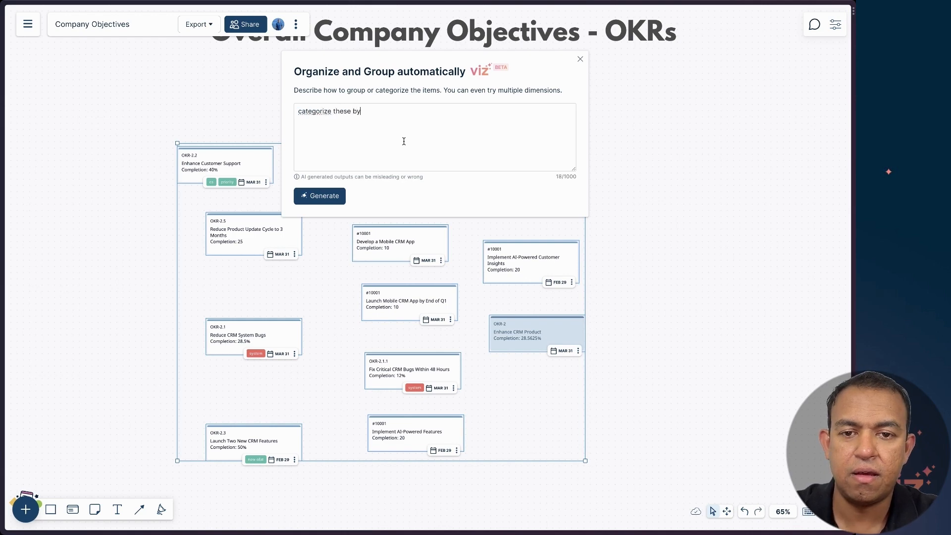
text(completion and )
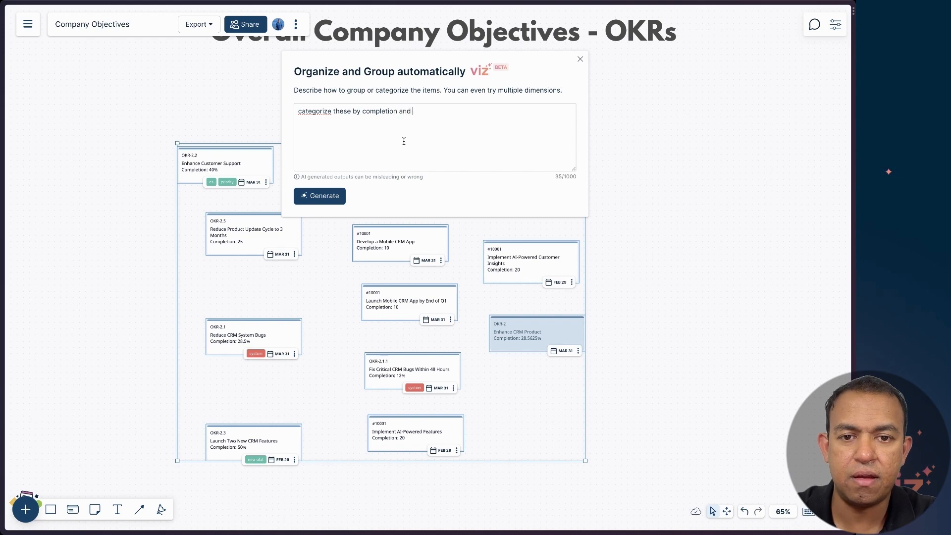
text(impact)
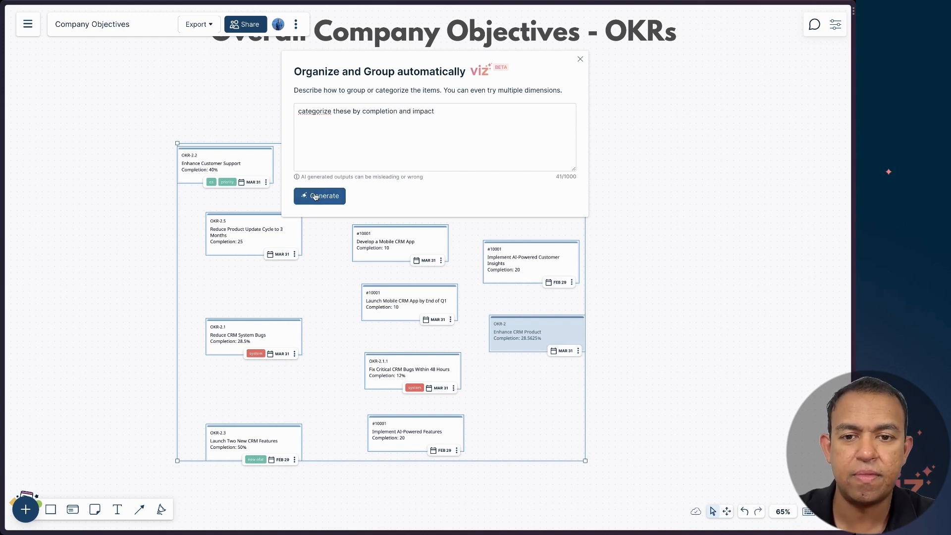
click(315, 196)
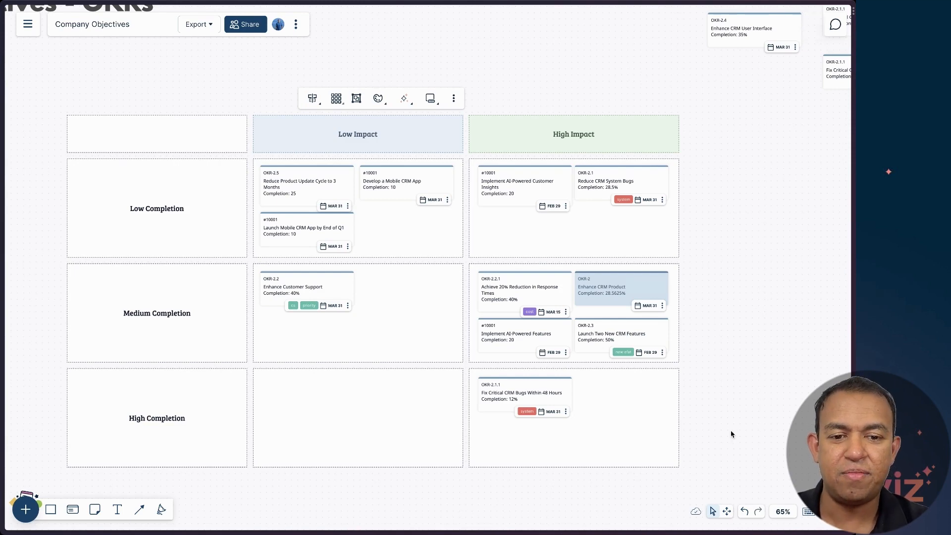
Step: Move all OKR cards out of the completion and impact grid to the empty canvas area below it
scroll(731, 434, down, 3)
drag(745, 371, 274, 66)
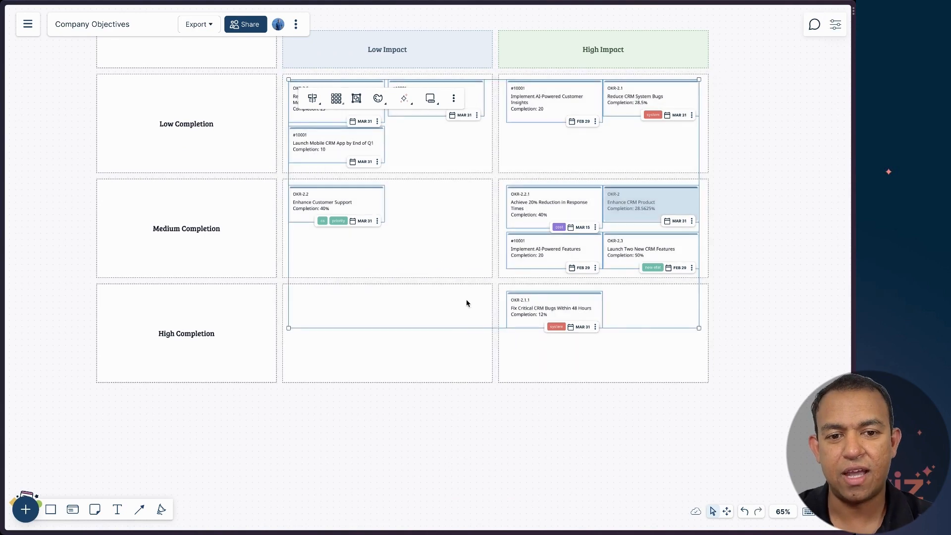
scroll(467, 300, down, 3)
drag(528, 204, 493, 533)
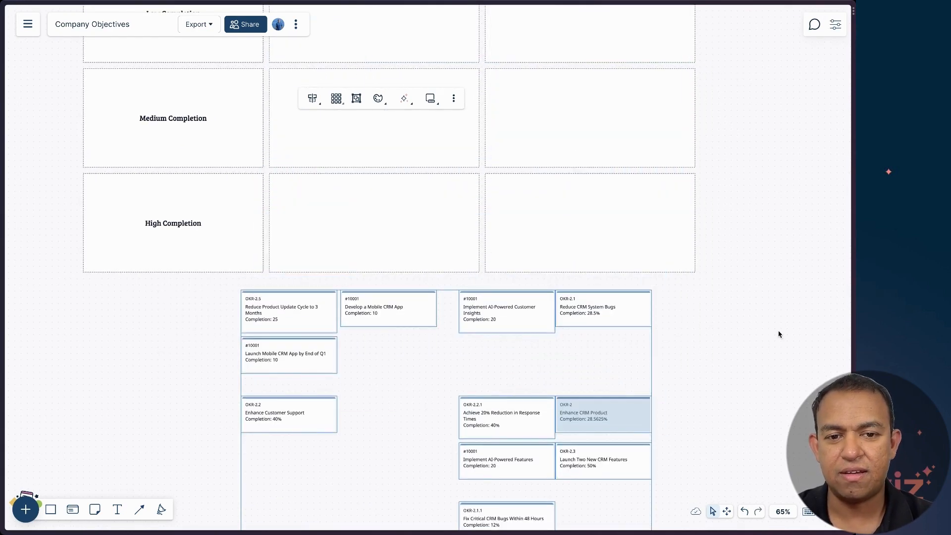
scroll(731, 334, down, 6)
scroll(730, 334, up, 3)
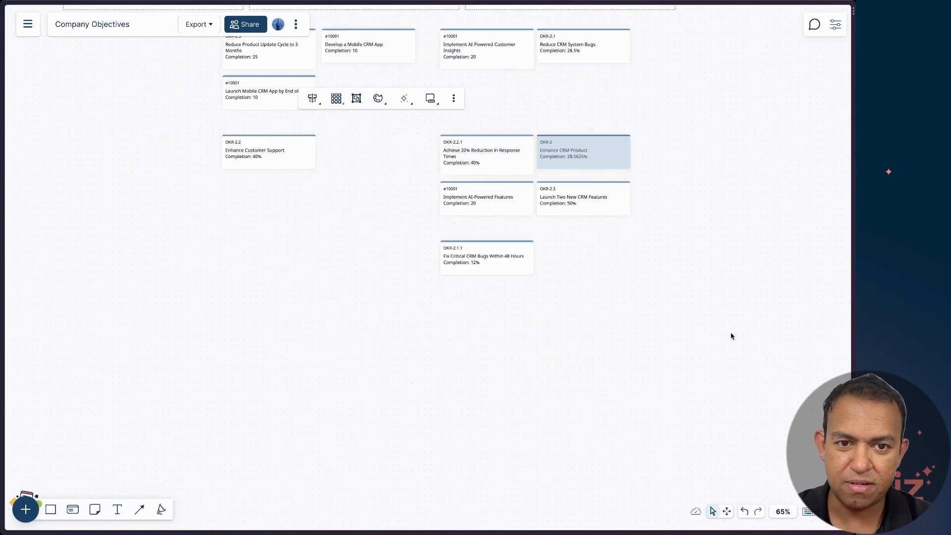
drag(492, 157, 490, 219)
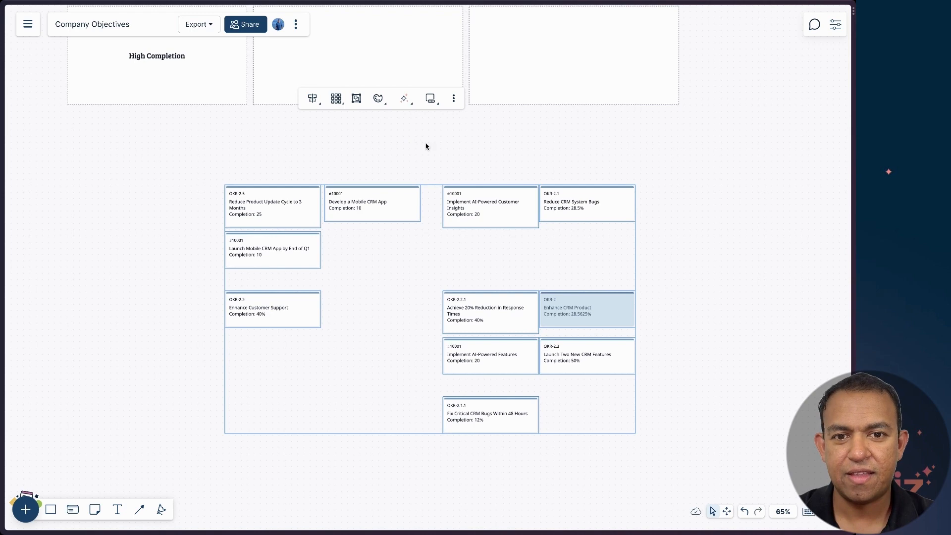
Step: Group the selected OKR cards with the custom AI prompt "categorize these by impact and status"
click(403, 99)
click(443, 171)
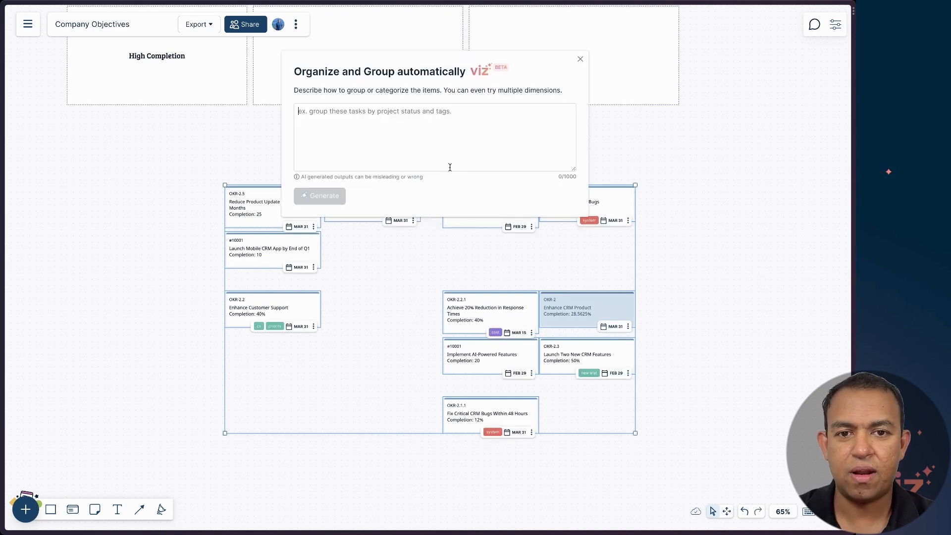
text(categorize)
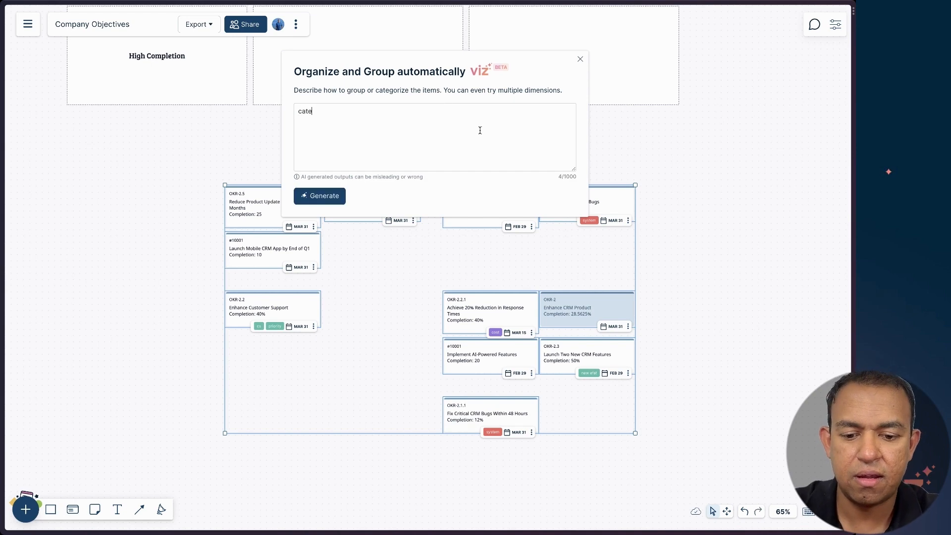
text(se )
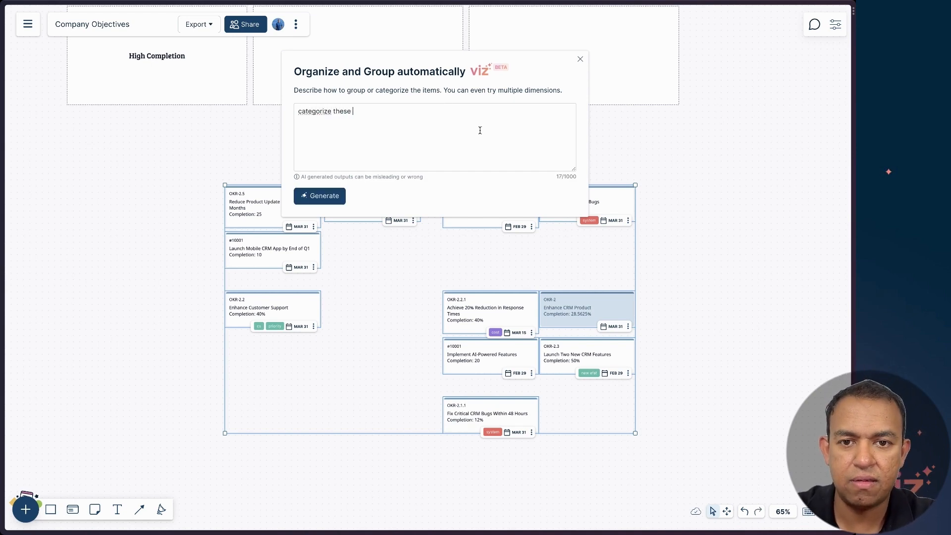
text(by impact and)
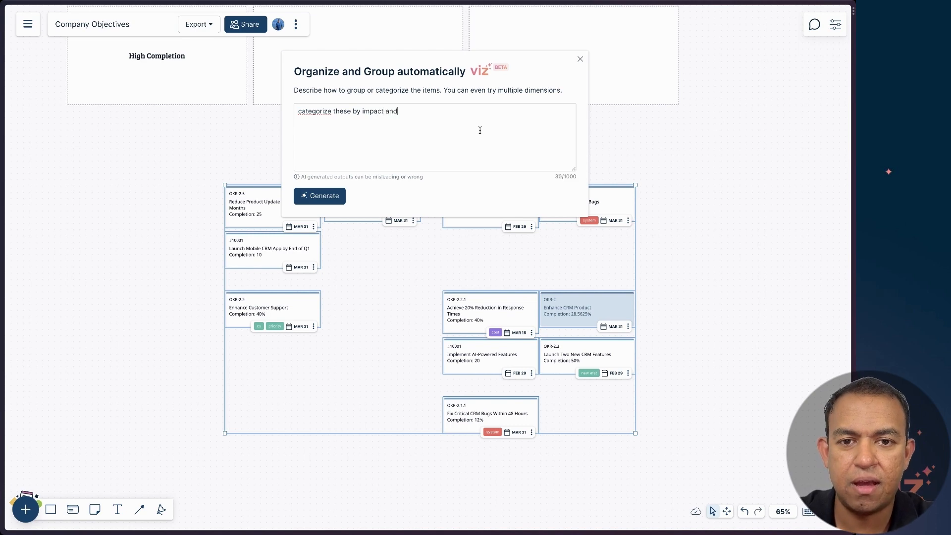
text( status)
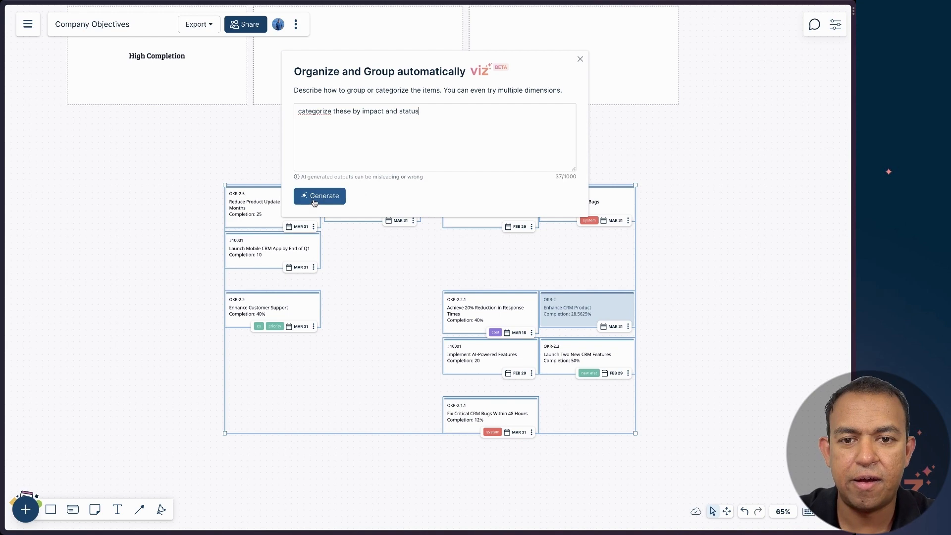
click(339, 199)
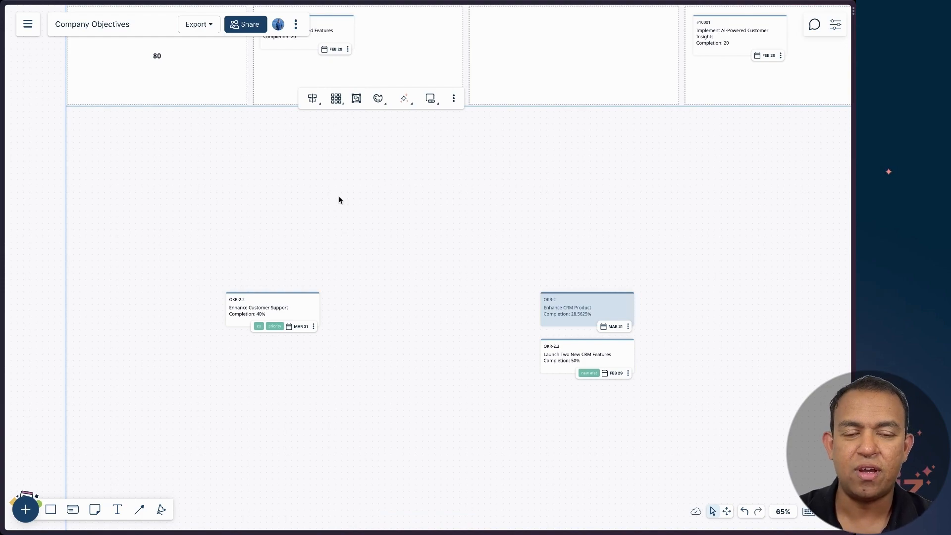
Step: Examine how the OKR cards are distributed across the generated impact and status grid, and open the list of AI grouping options
scroll(339, 199, up, 5)
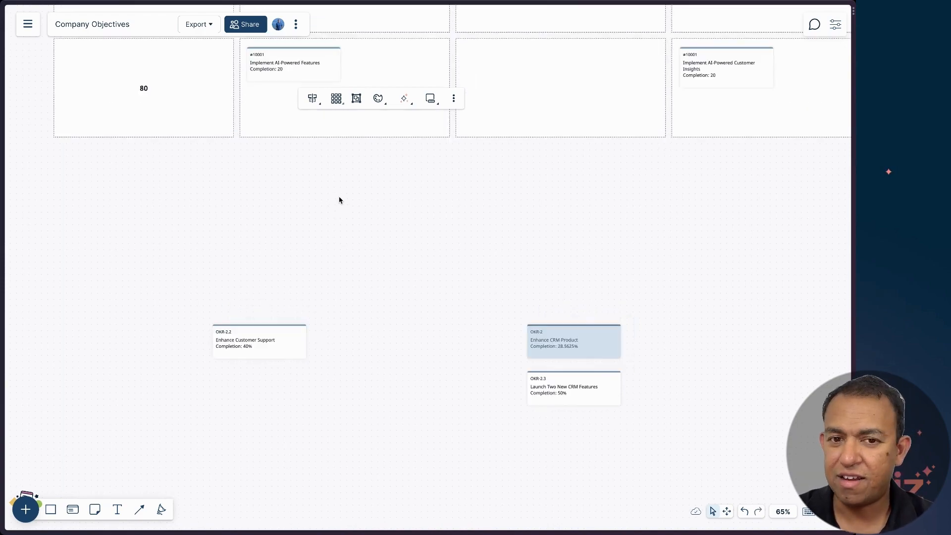
scroll(339, 200, up, 5)
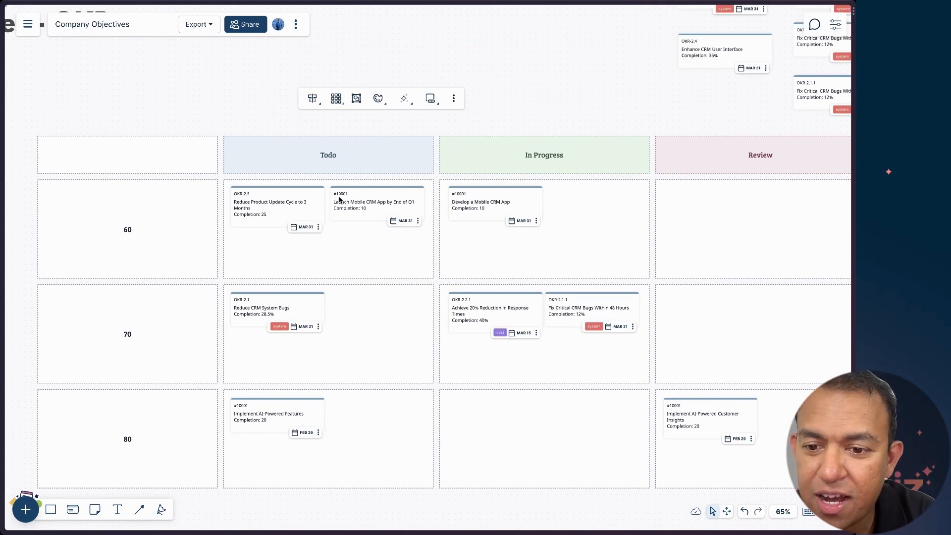
scroll(339, 200, right, 3)
scroll(340, 200, down, 1)
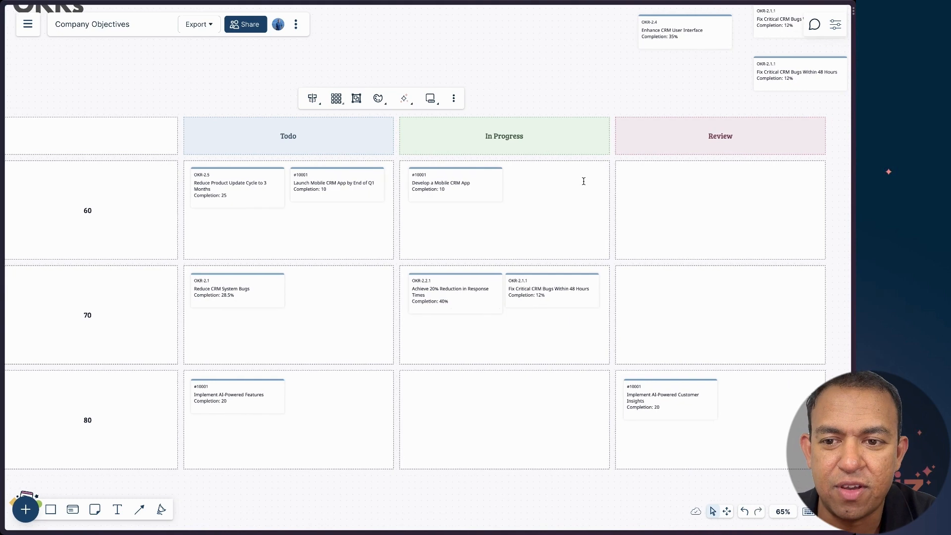
scroll(583, 182, left, 3)
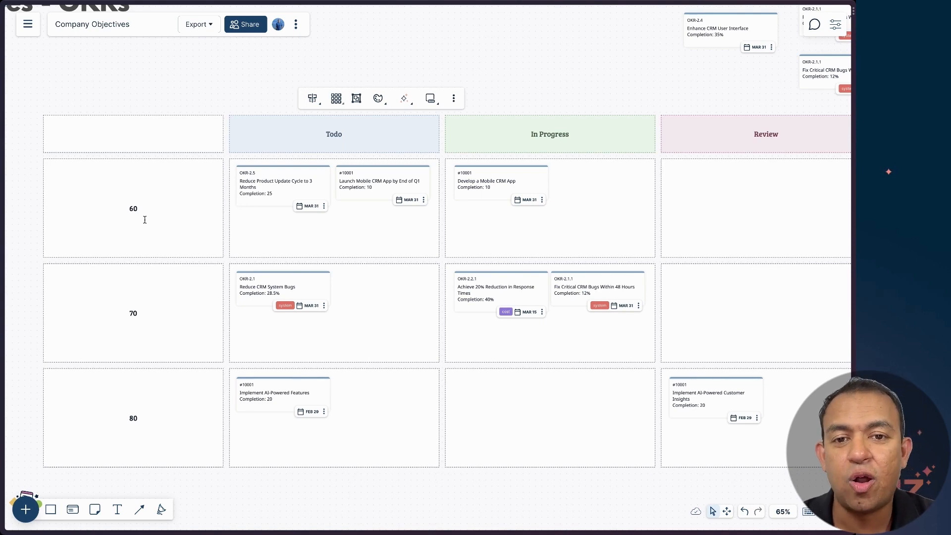
click(404, 99)
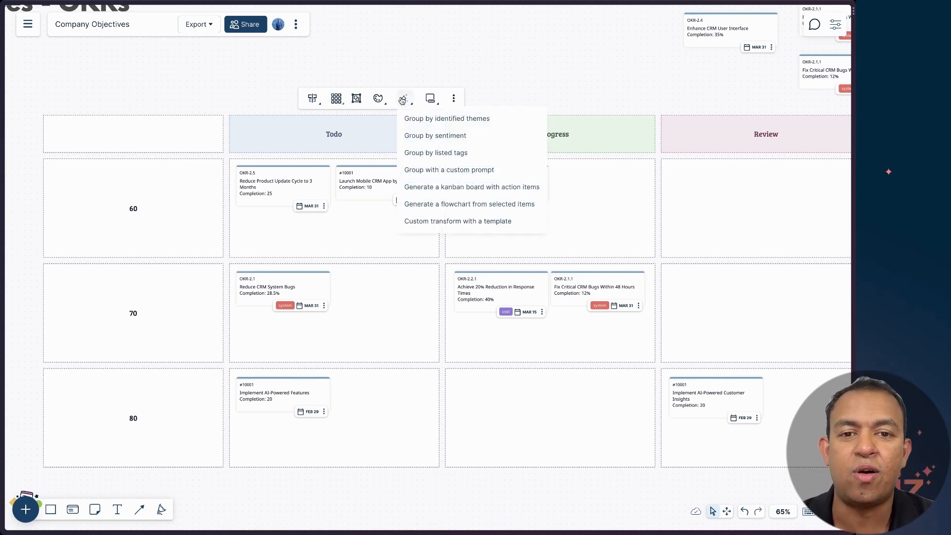